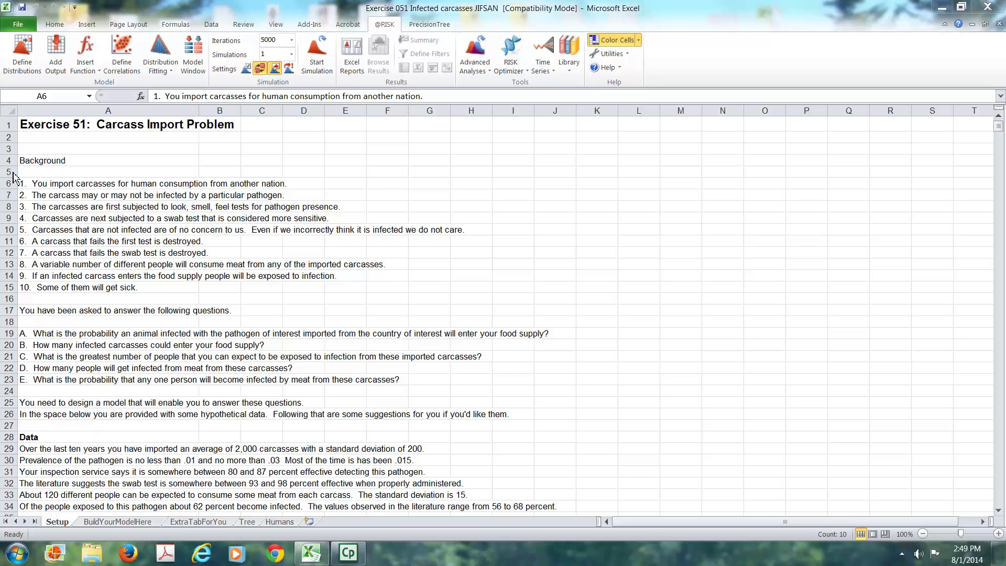
- Select rows 6–15 holding the ten numbered background points on the Setup sheet
{"action": "key", "text": "shift+space"}
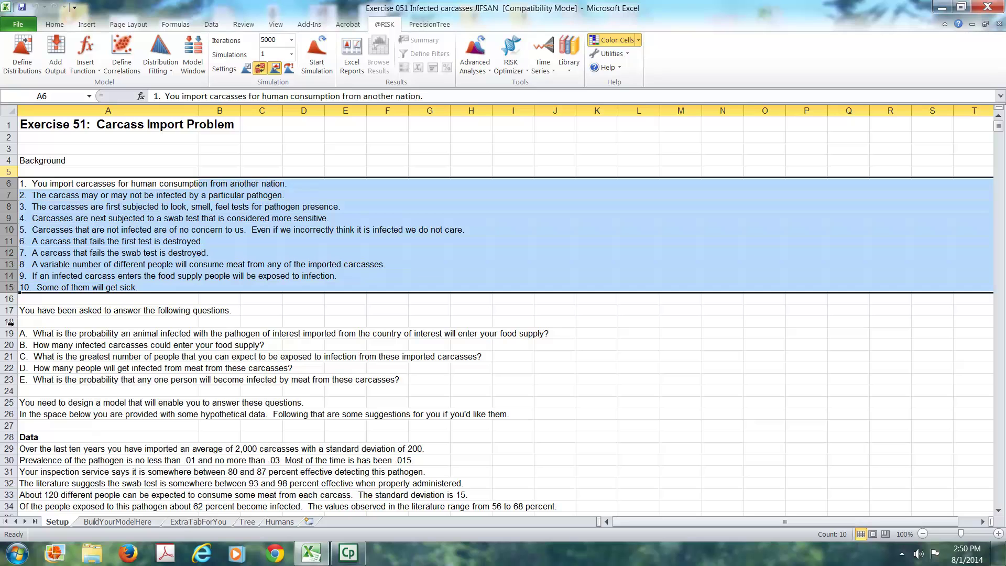
- Select rows 18–23 holding questions A–E on the Setup sheet
{"action": "left_click_drag", "start_coordinate": [9, 322], "coordinate": [21, 385]}
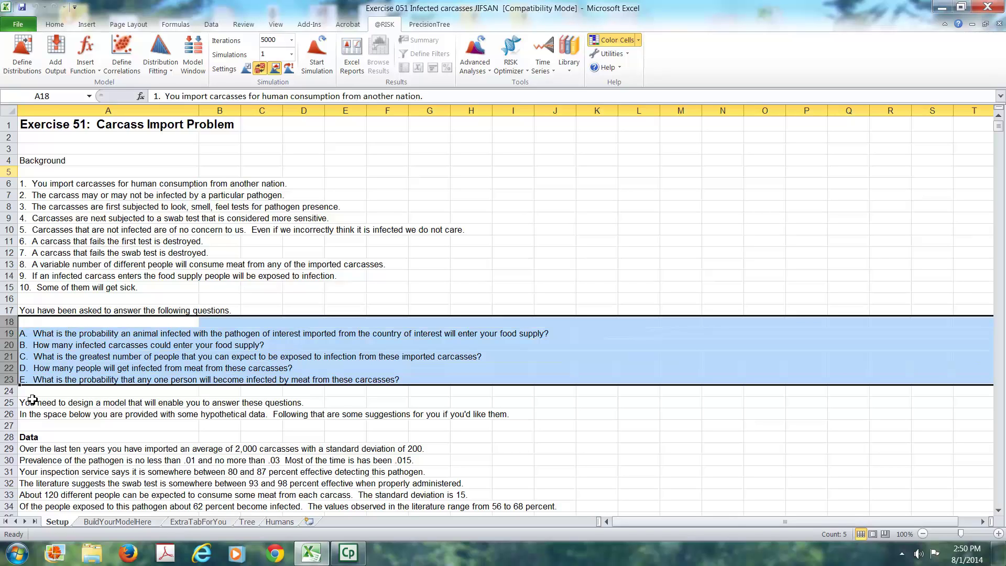
- On the Tree sheet, inspect the 1980 imported carcasses value and the Carcass Infected? node
{"action": "left_click", "coordinate": [247, 522]}
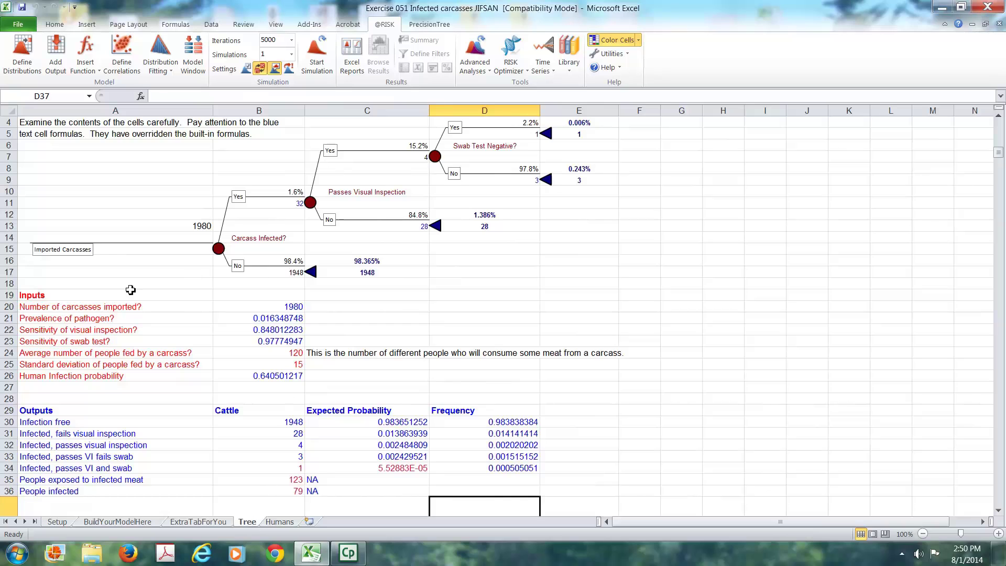
{"action": "left_click", "coordinate": [199, 226]}
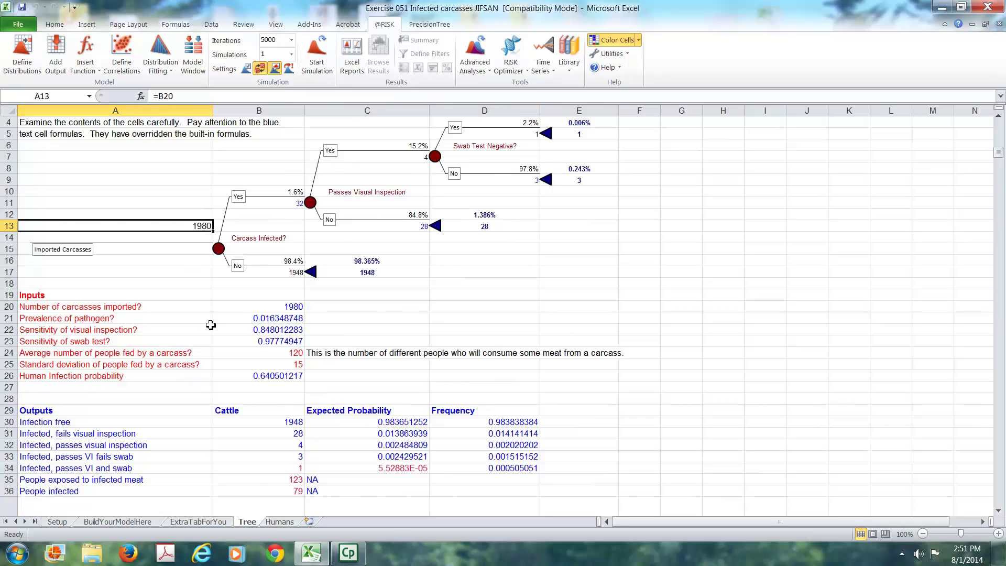
{"action": "left_click", "coordinate": [257, 239]}
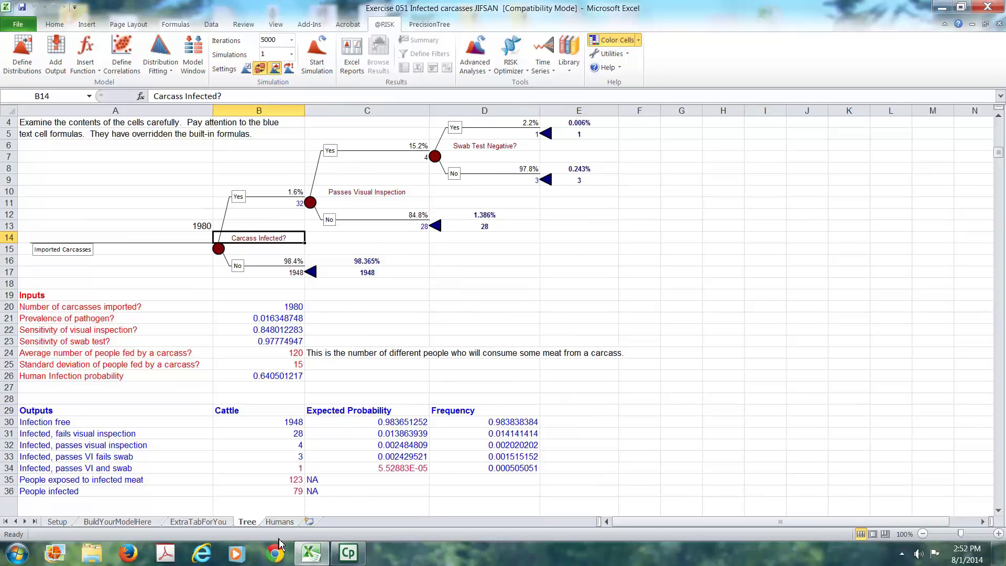
- On the Humans sheet, inspect the infected carcasses, people exposed and infection probability formulas in B4–B6
{"action": "left_click", "coordinate": [279, 522]}
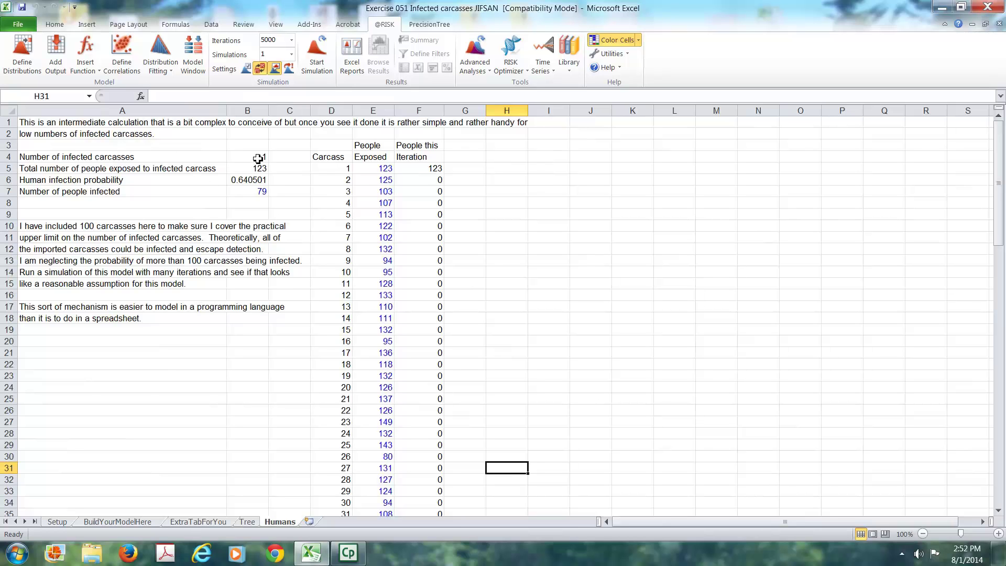
{"action": "left_click", "coordinate": [257, 157]}
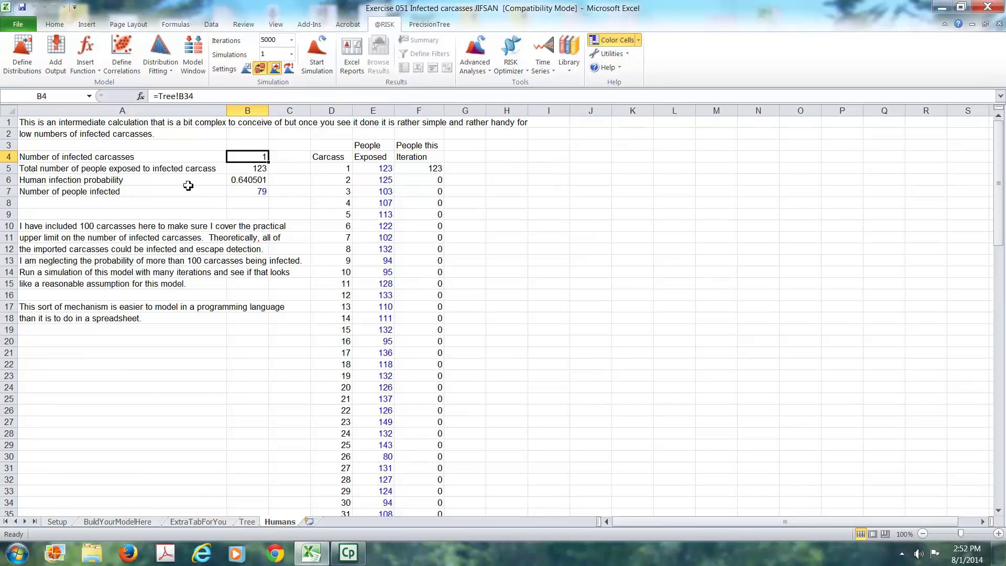
{"action": "left_click", "coordinate": [259, 171]}
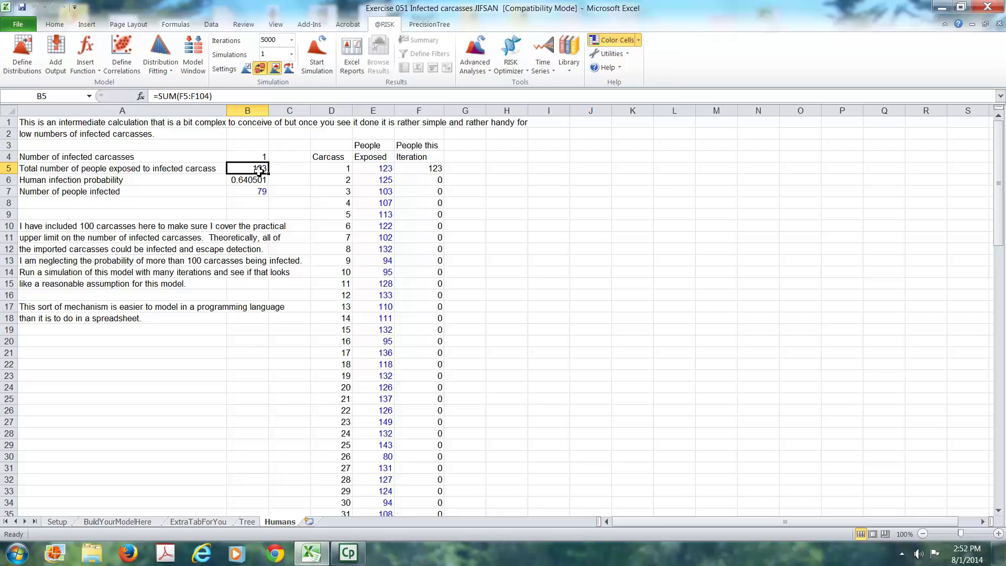
{"action": "left_click", "coordinate": [430, 109]}
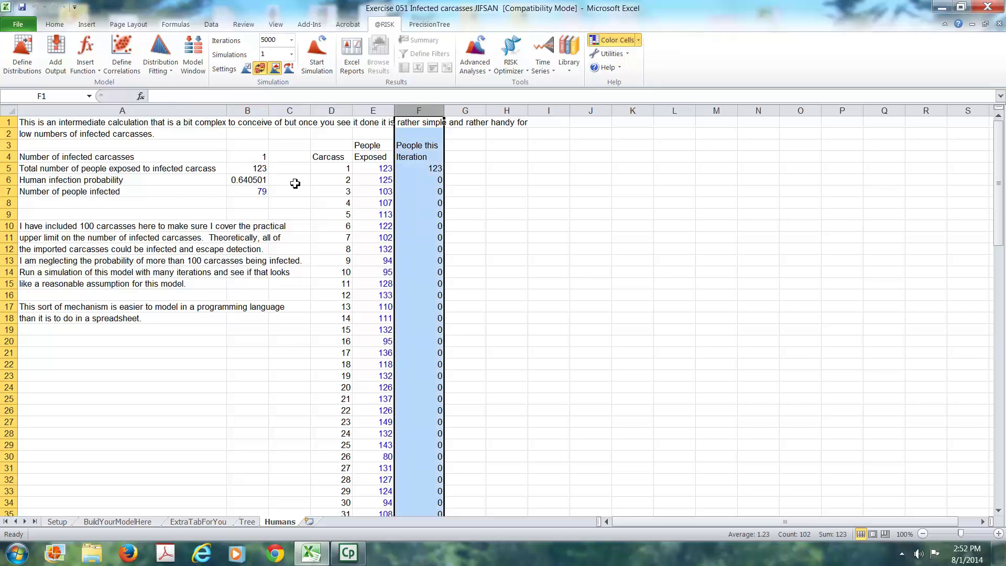
{"action": "left_click", "coordinate": [255, 181]}
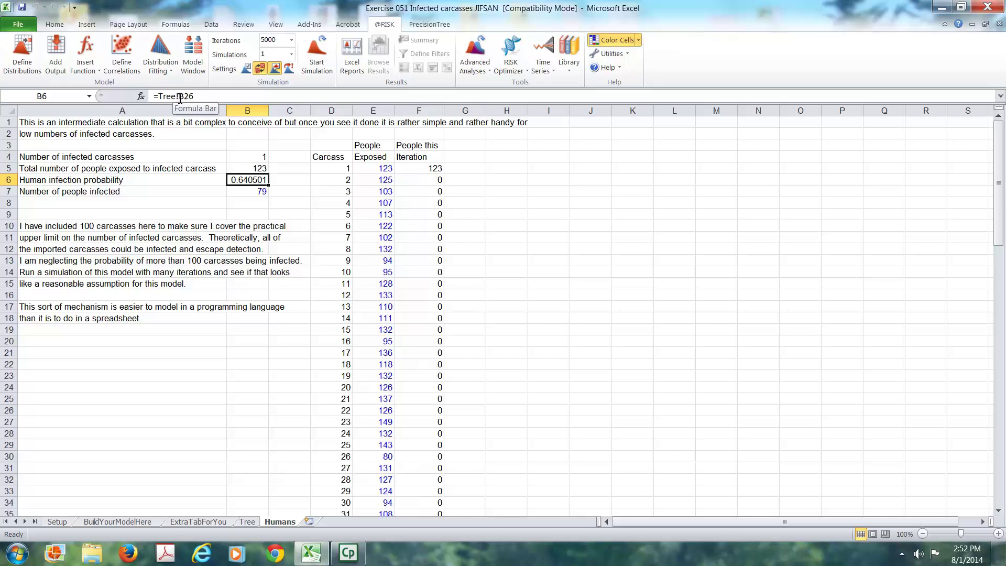
{"action": "left_click", "coordinate": [248, 522]}
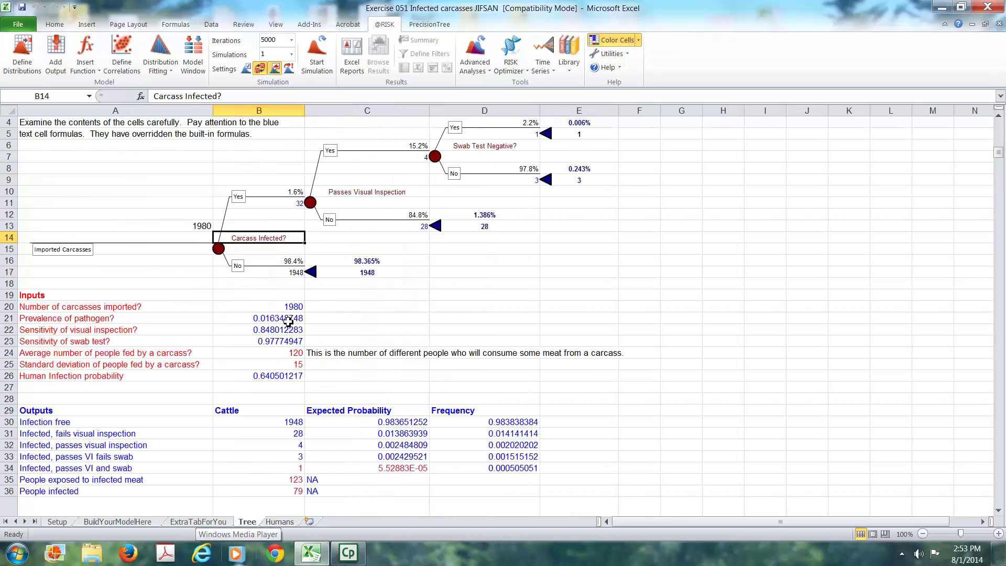
{"action": "left_click", "coordinate": [278, 377]}
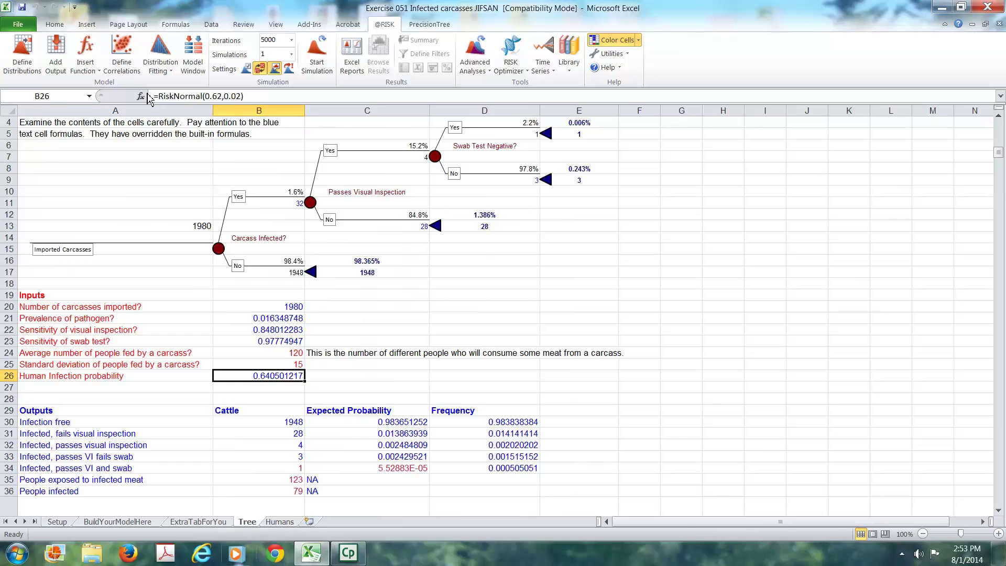
{"action": "left_click", "coordinate": [21, 52]}
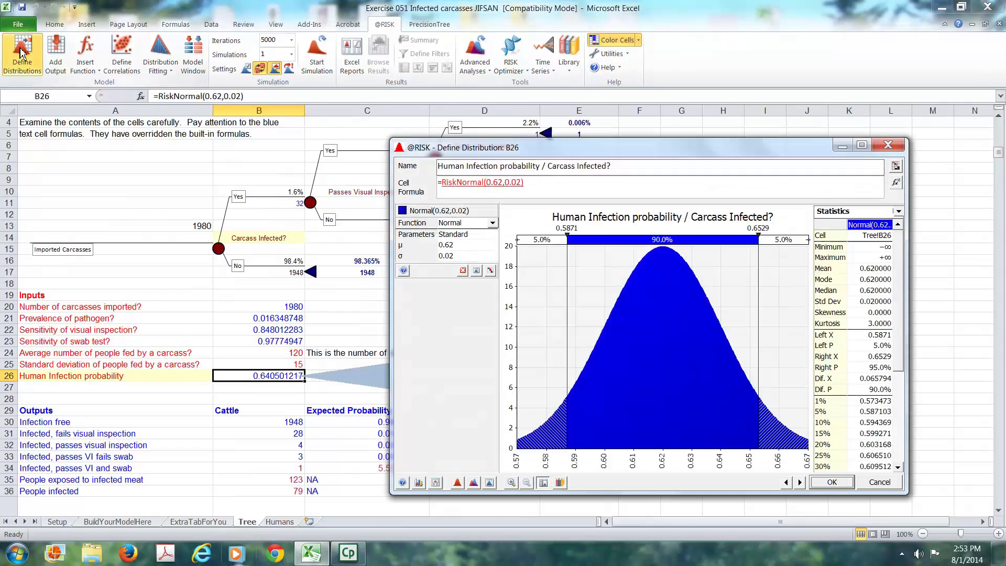
{"action": "left_click", "coordinate": [882, 485]}
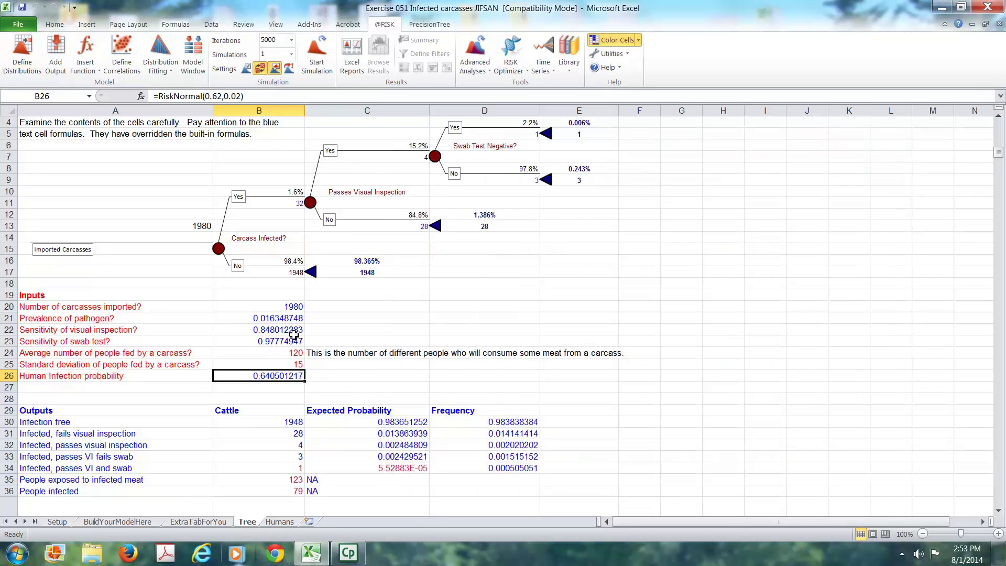
{"action": "left_click", "coordinate": [286, 524]}
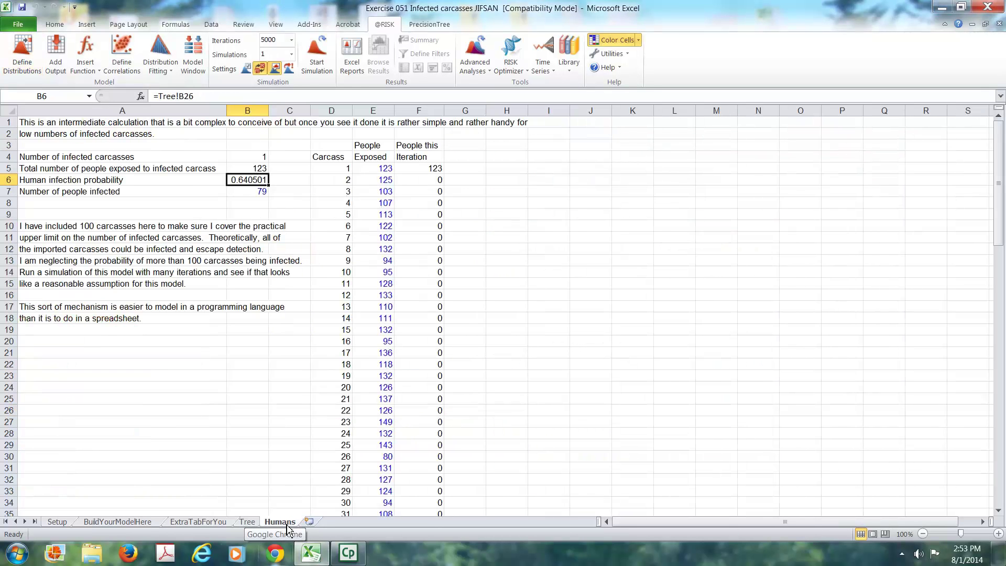
{"action": "left_click", "coordinate": [240, 192]}
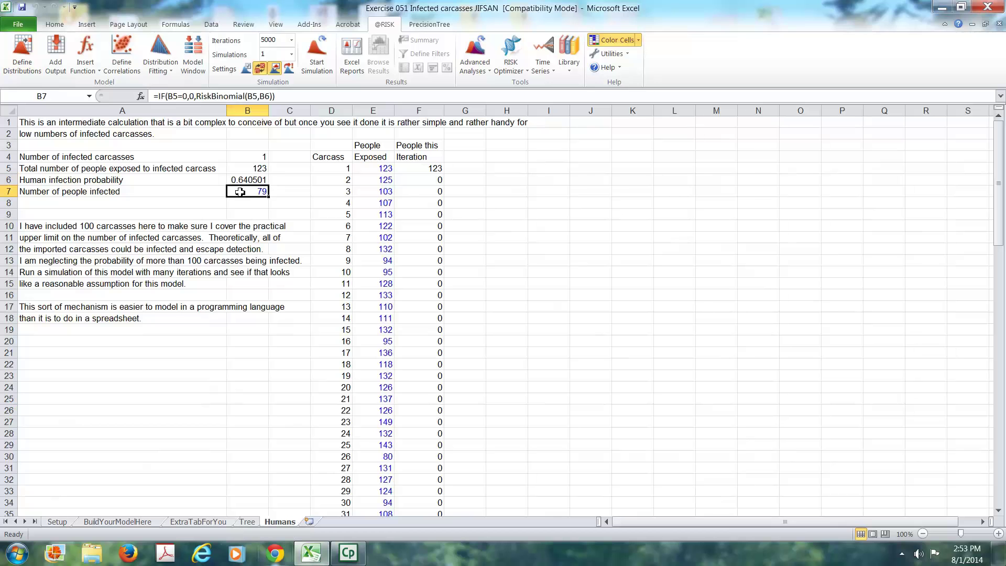
{"action": "left_click", "coordinate": [34, 61]}
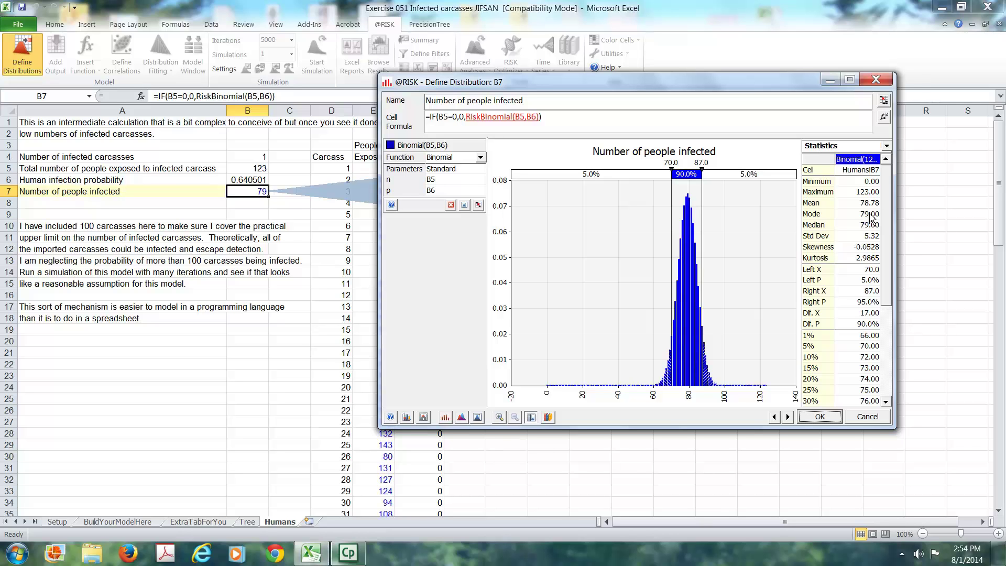
{"action": "left_click", "coordinate": [873, 419]}
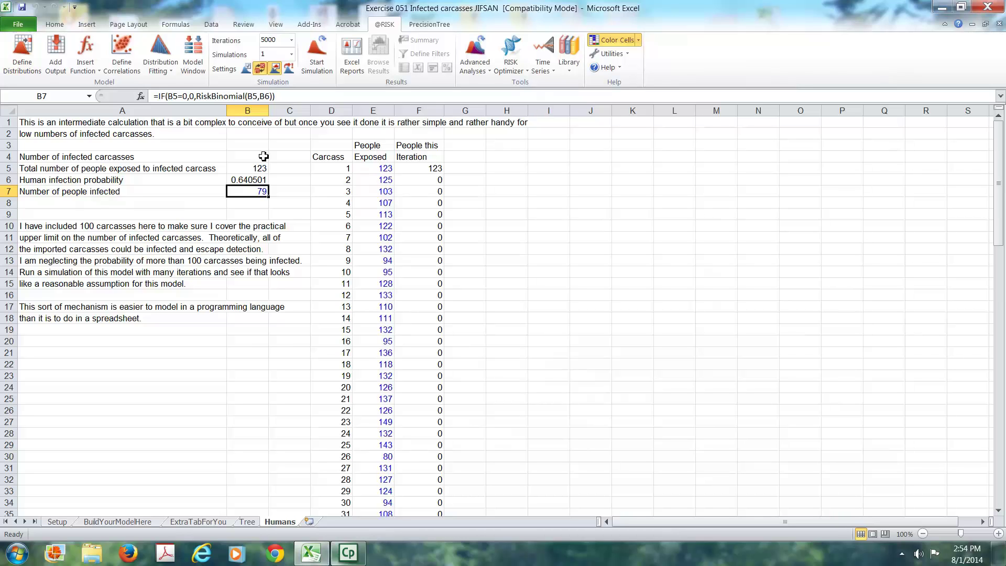
{"action": "left_click", "coordinate": [264, 157]}
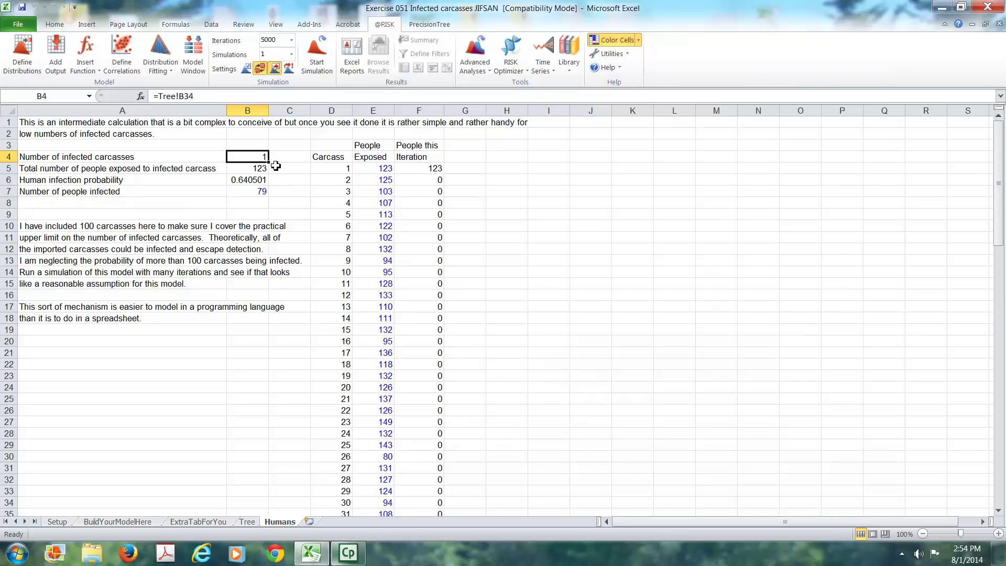
{"action": "left_click", "coordinate": [339, 170]}
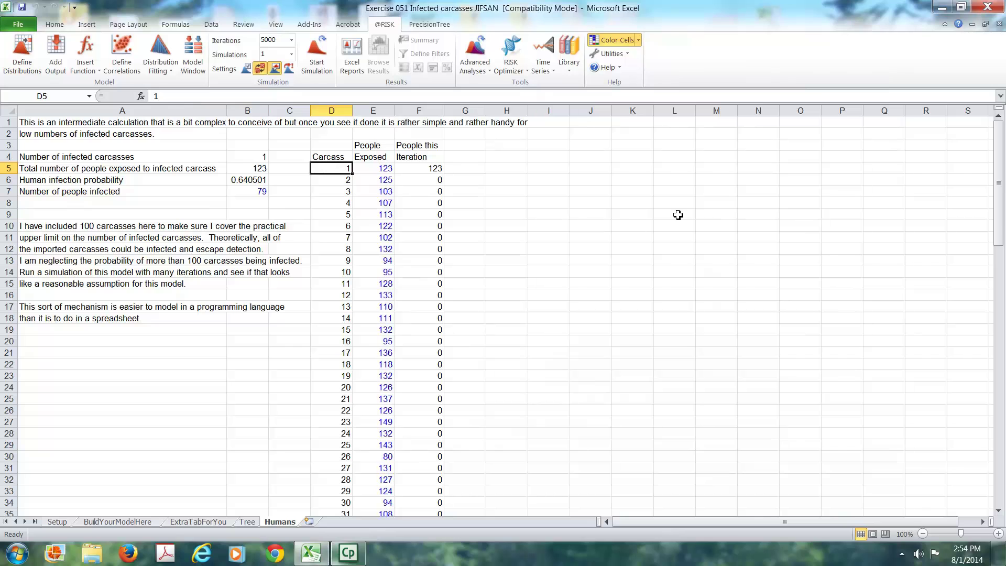
{"action": "key", "text": "Down"}
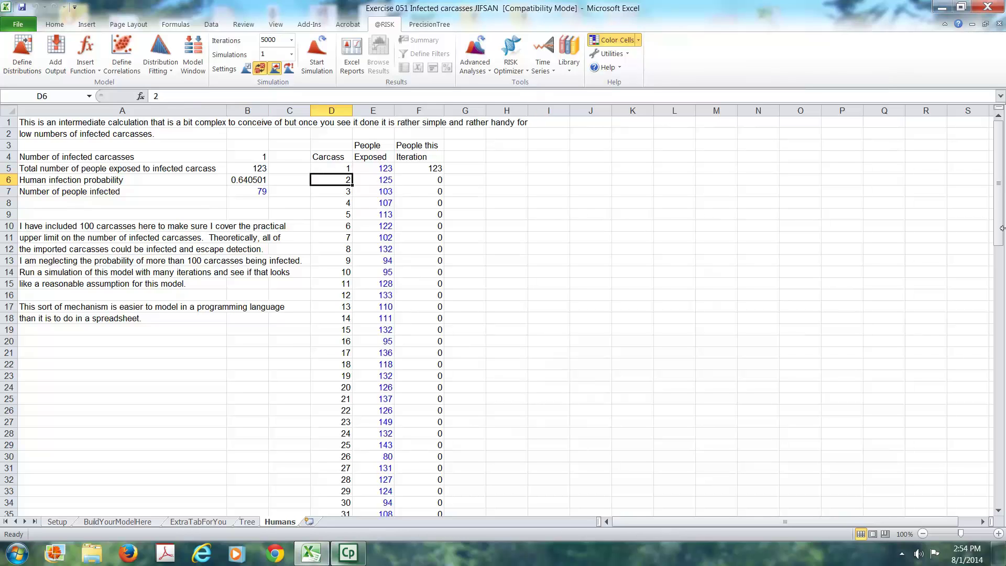
{"action": "key", "text": "Down"}
{"action": "key", "text": "Up"}
{"action": "key", "text": "Up"}
{"action": "key", "text": "Right"}
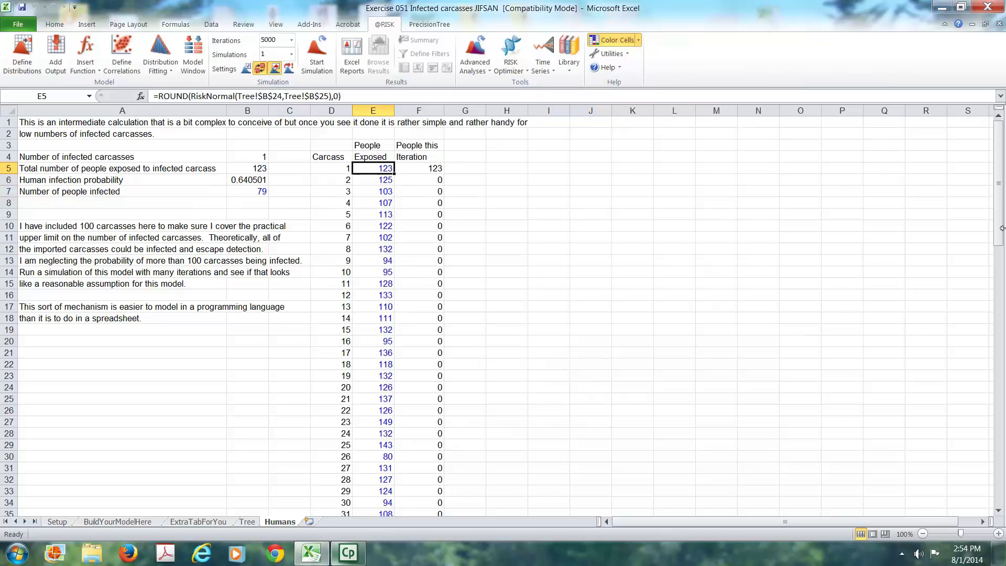
{"action": "left_click", "coordinate": [29, 53]}
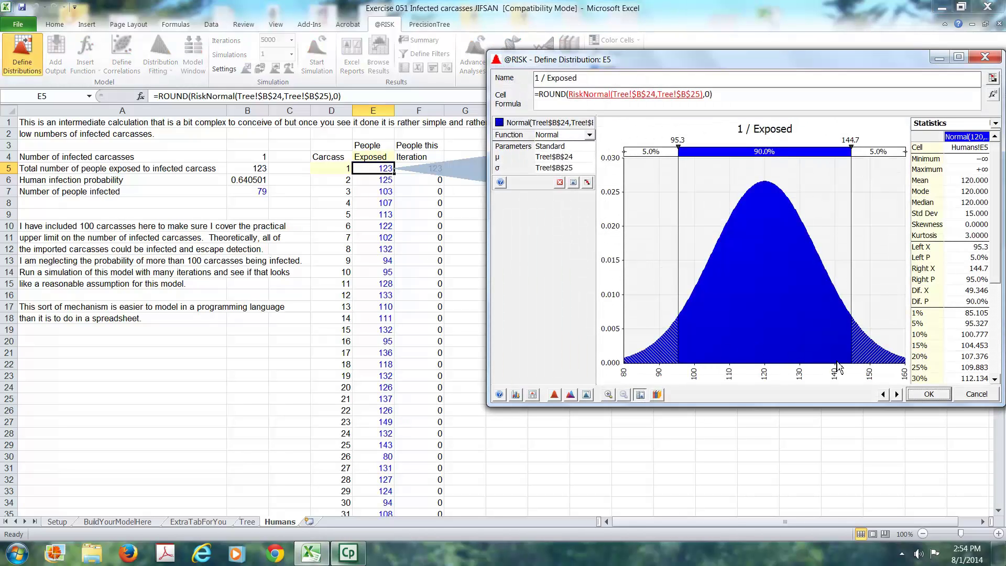
{"action": "left_click", "coordinate": [979, 396]}
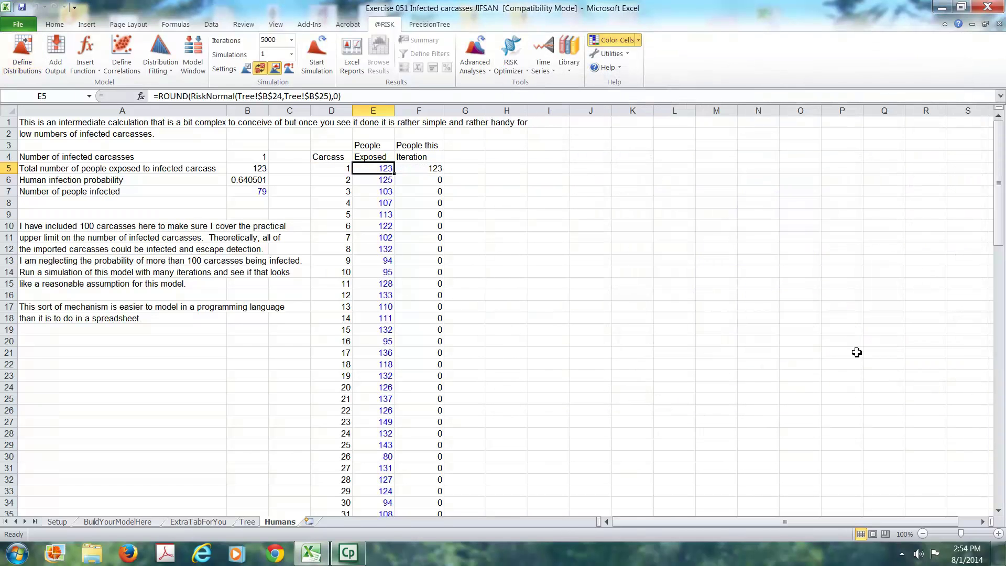
{"action": "left_click", "coordinate": [426, 169]}
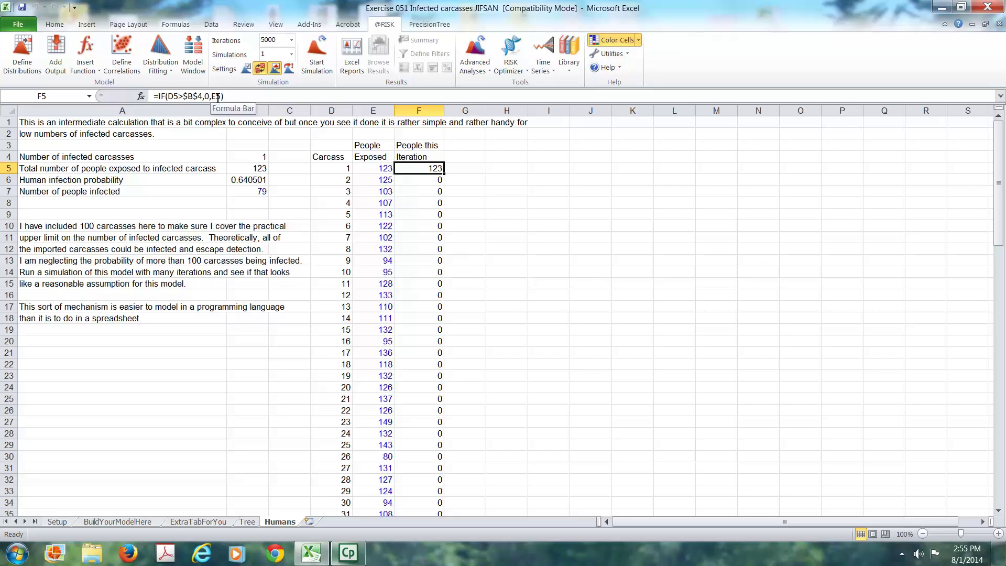
- Compare the People this Iteration formulas in F6 and F7 against the infected carcass count in B4
{"action": "left_click", "coordinate": [432, 181]}
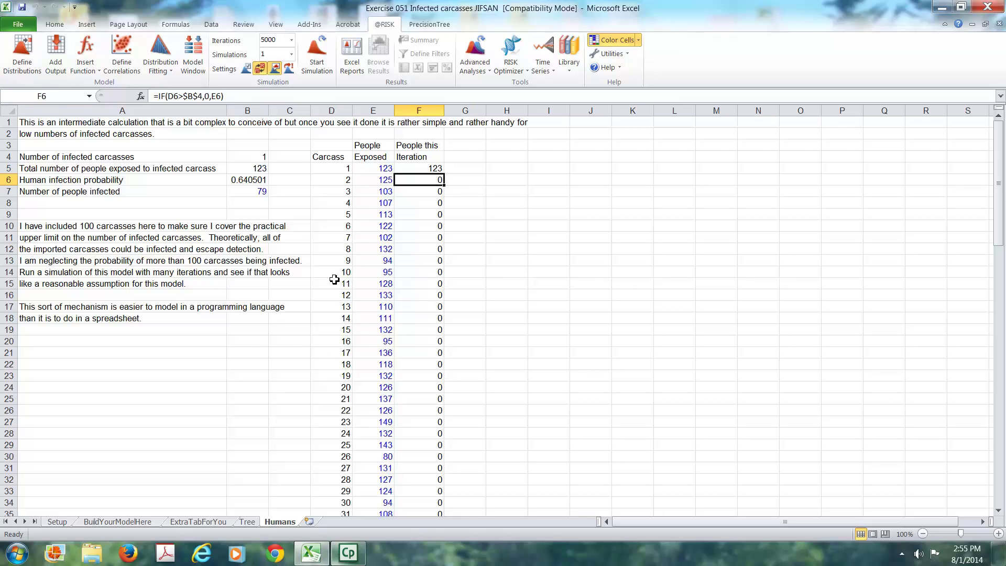
{"action": "left_click", "coordinate": [337, 182]}
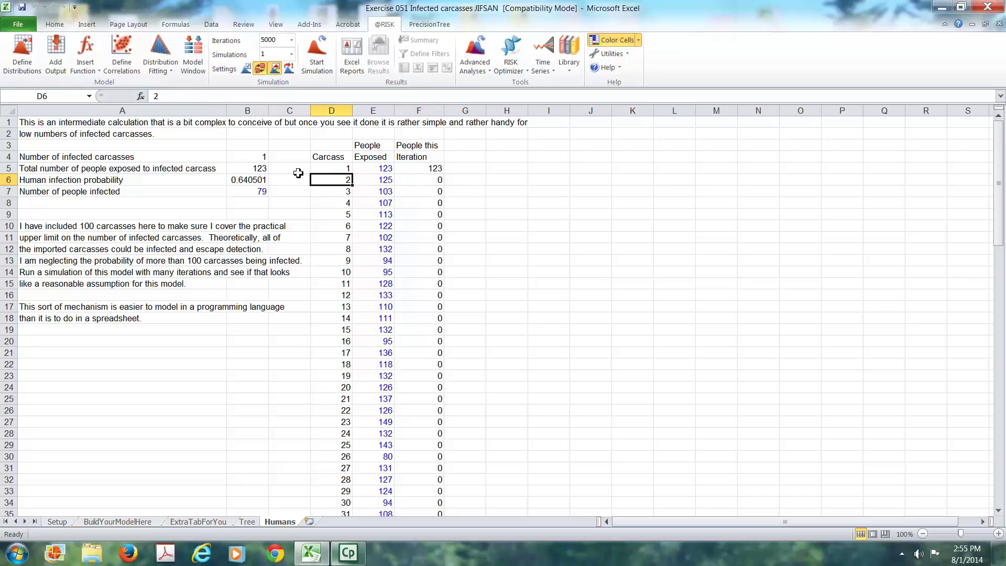
{"action": "left_click", "coordinate": [263, 156]}
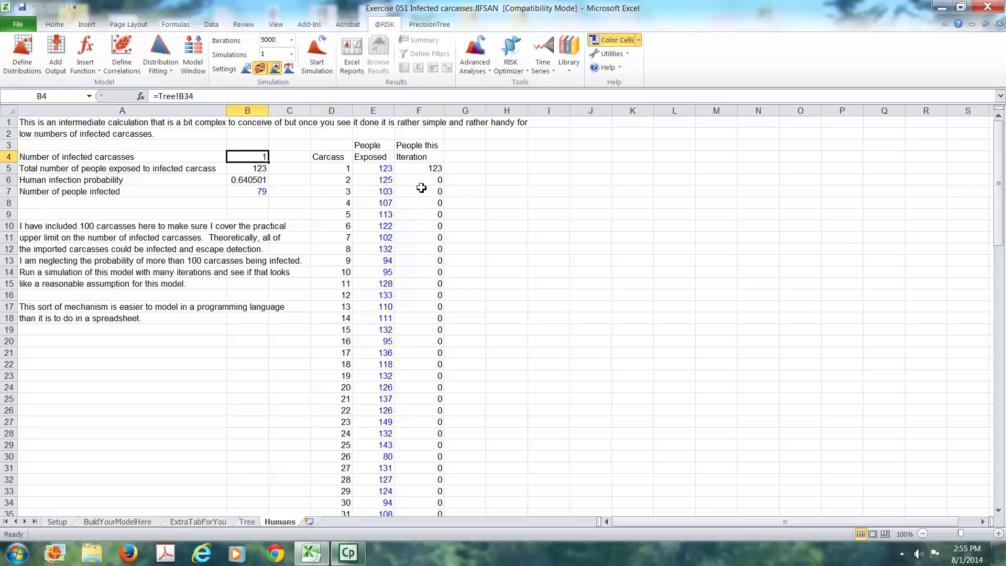
{"action": "left_click", "coordinate": [437, 181]}
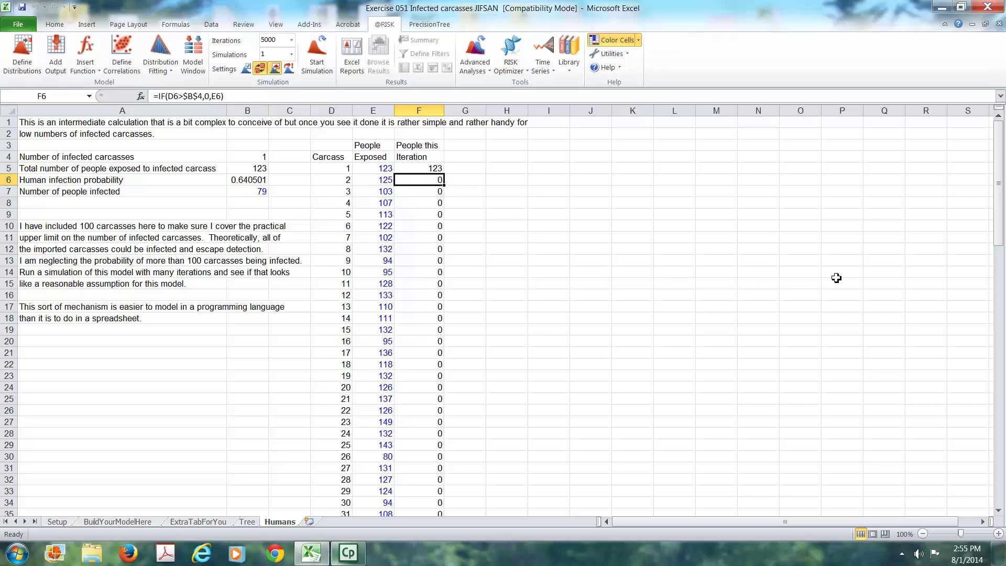
{"action": "key", "text": "Down"}
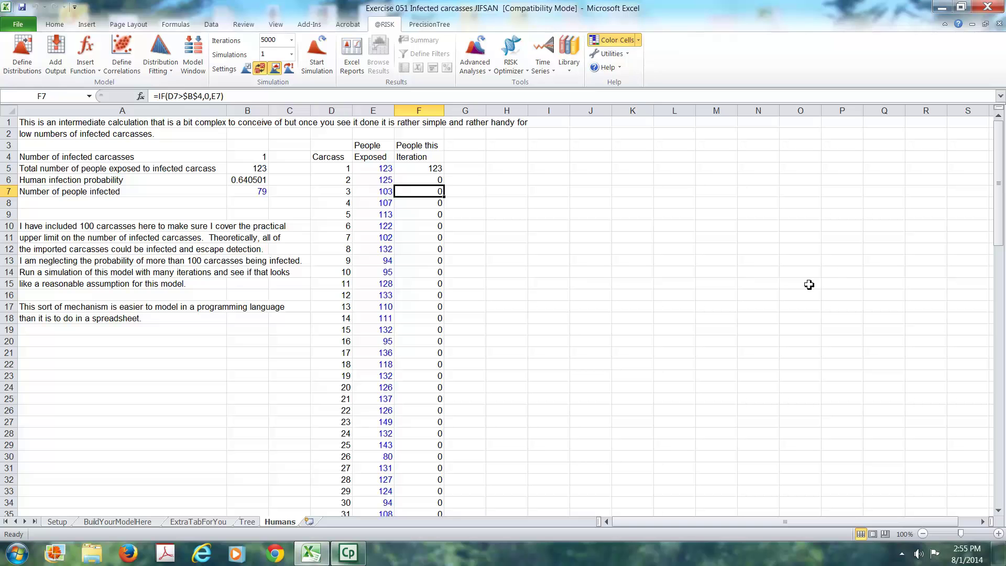
- On the Tree sheet, check carcasses passing both tests in E5 and recalculate with F9
{"action": "left_click", "coordinate": [249, 522]}
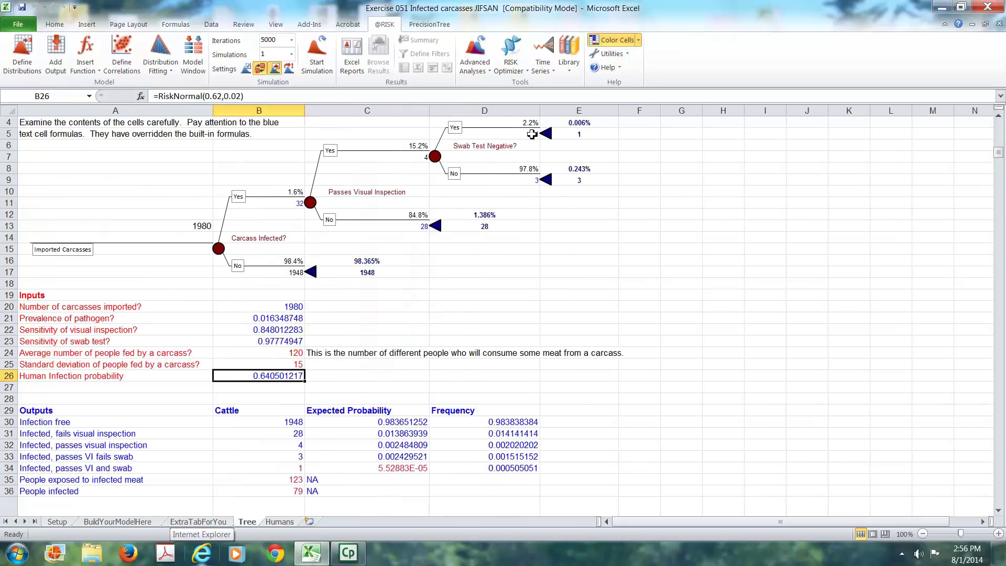
{"action": "left_click", "coordinate": [583, 136]}
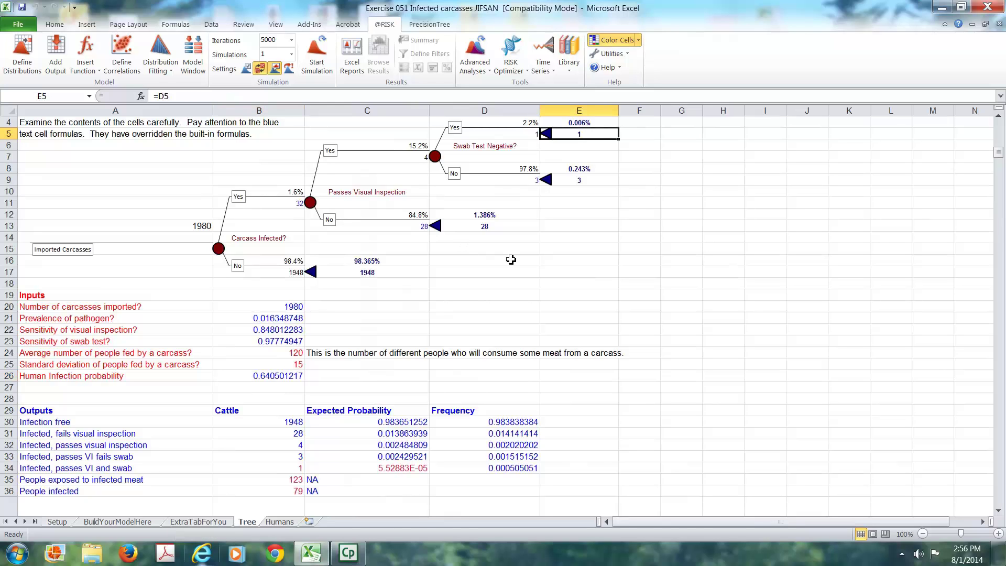
{"action": "key", "text": "F9"}
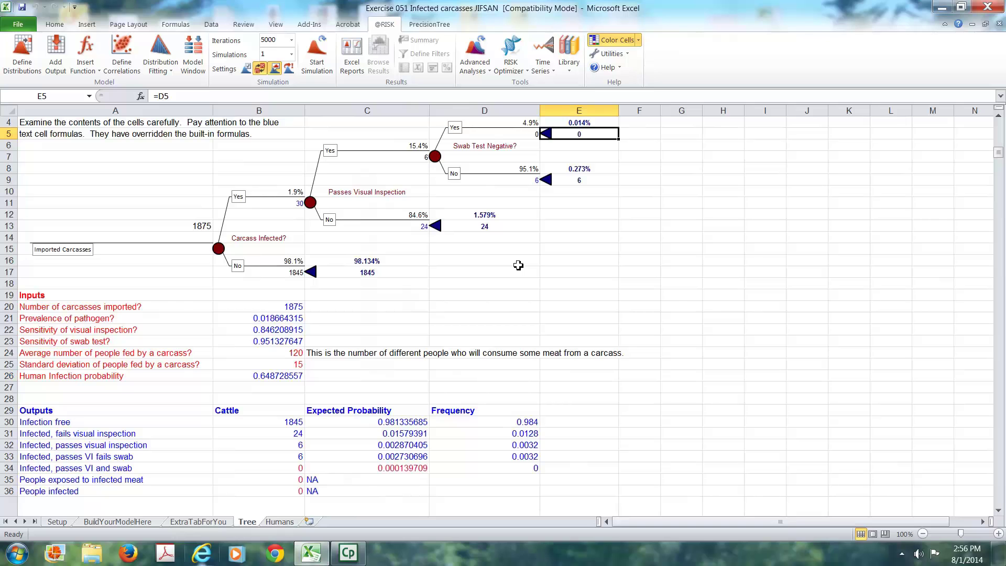
- On the Humans sheet, recheck the infected carcass count in B4 against the F5 people formula
{"action": "left_click", "coordinate": [279, 521]}
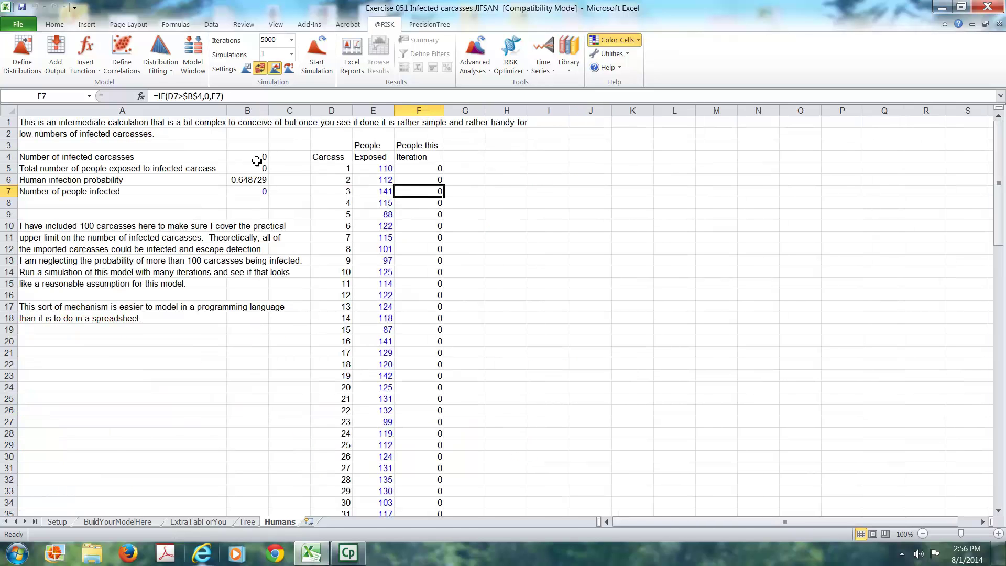
{"action": "left_click", "coordinate": [247, 156]}
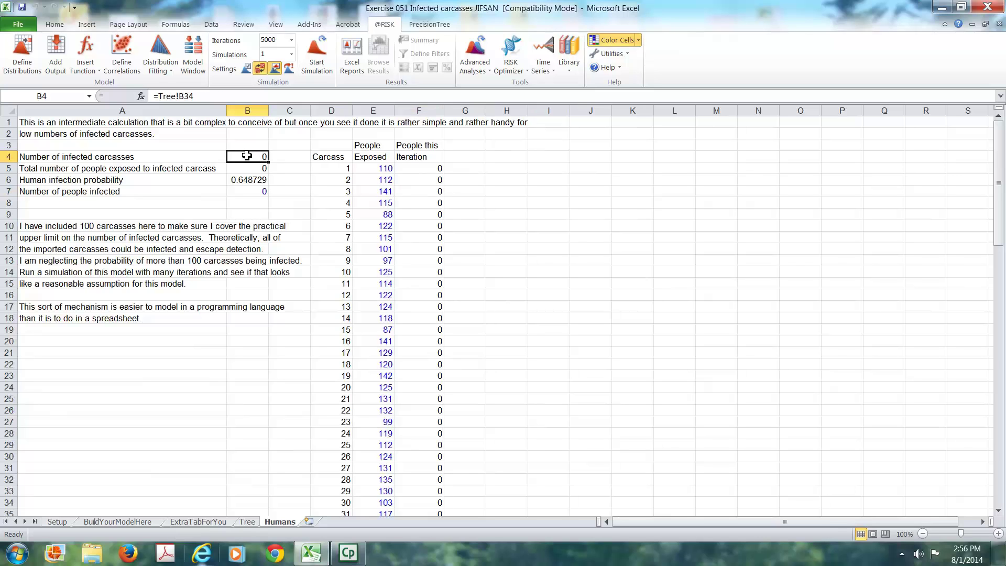
{"action": "left_click", "coordinate": [437, 169]}
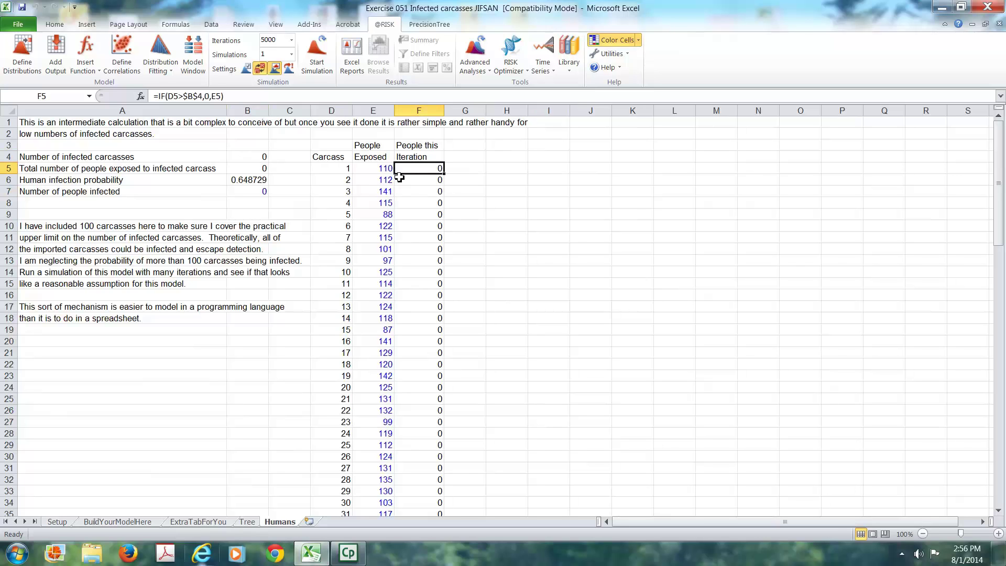
{"action": "left_click", "coordinate": [327, 168]}
{"action": "left_click", "coordinate": [245, 157]}
{"action": "left_click", "coordinate": [435, 170]}
{"action": "key", "text": "ctrl+Page_Up"}
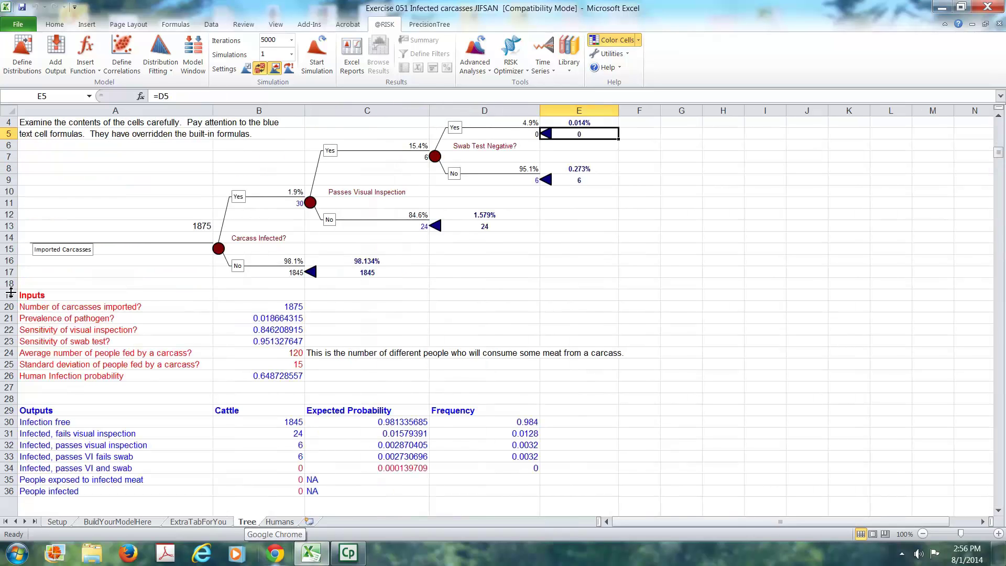
{"action": "left_click_drag", "start_coordinate": [5, 295], "coordinate": [24, 377]}
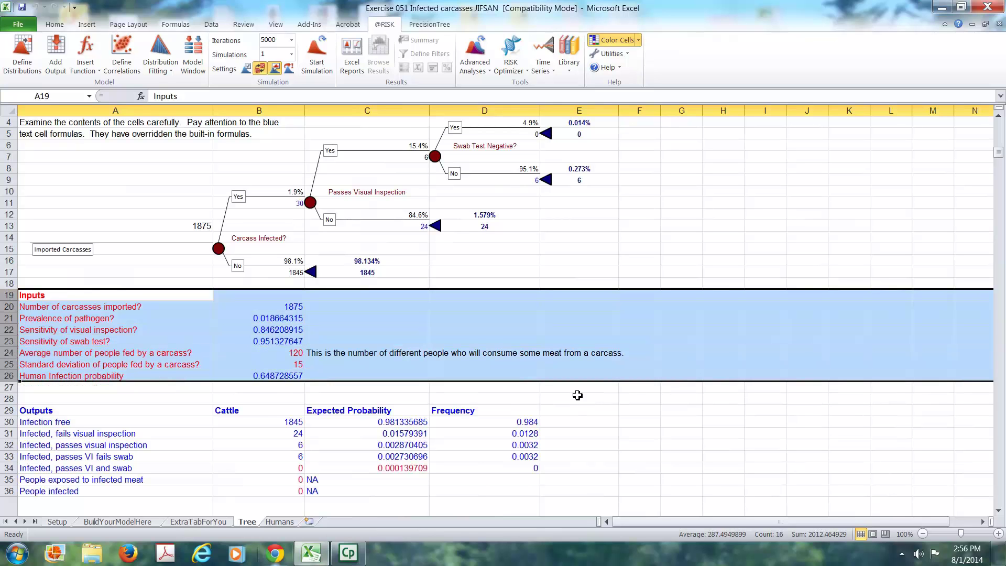
{"action": "left_click", "coordinate": [649, 331]}
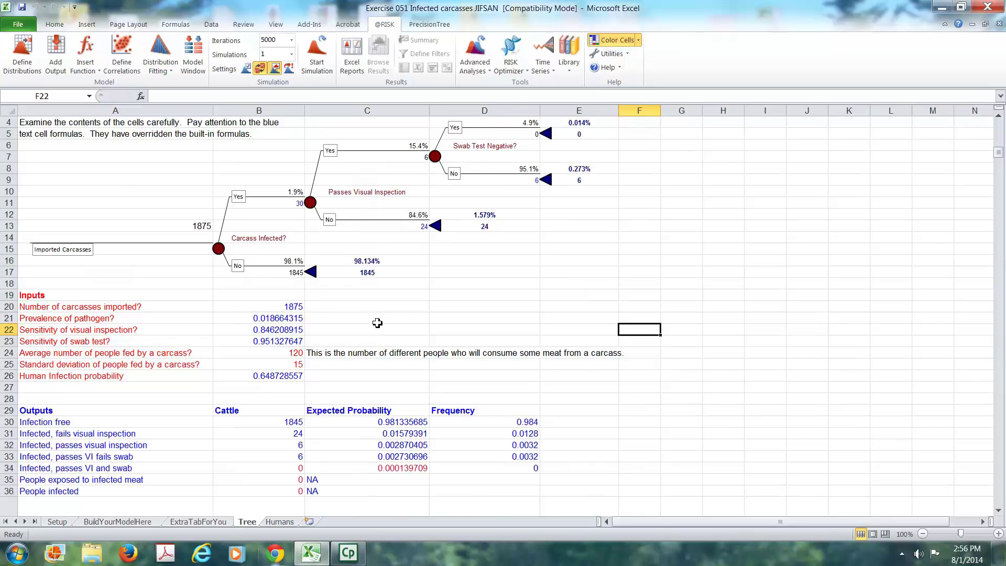
{"action": "left_click", "coordinate": [274, 319]}
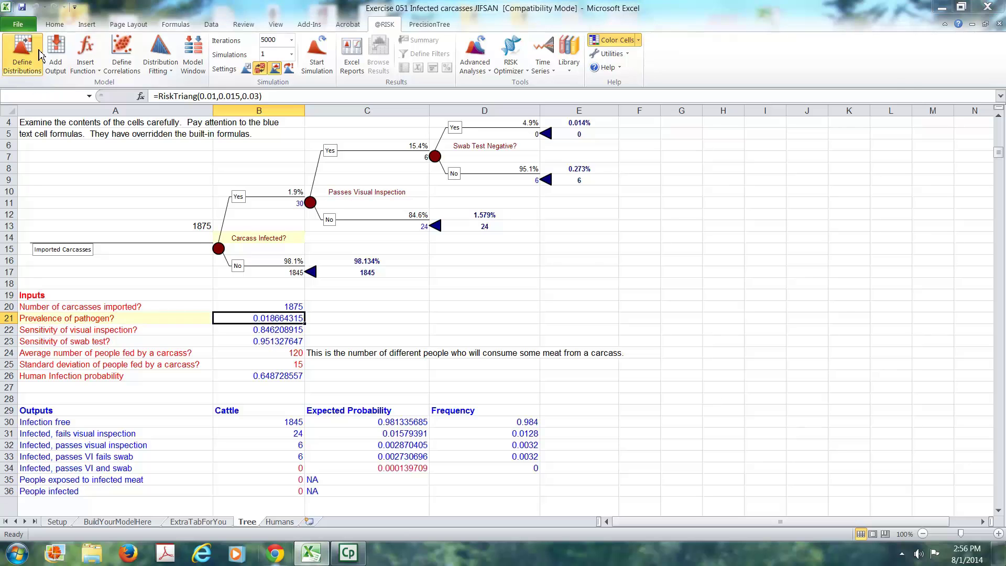
{"action": "left_click", "coordinate": [23, 52]}
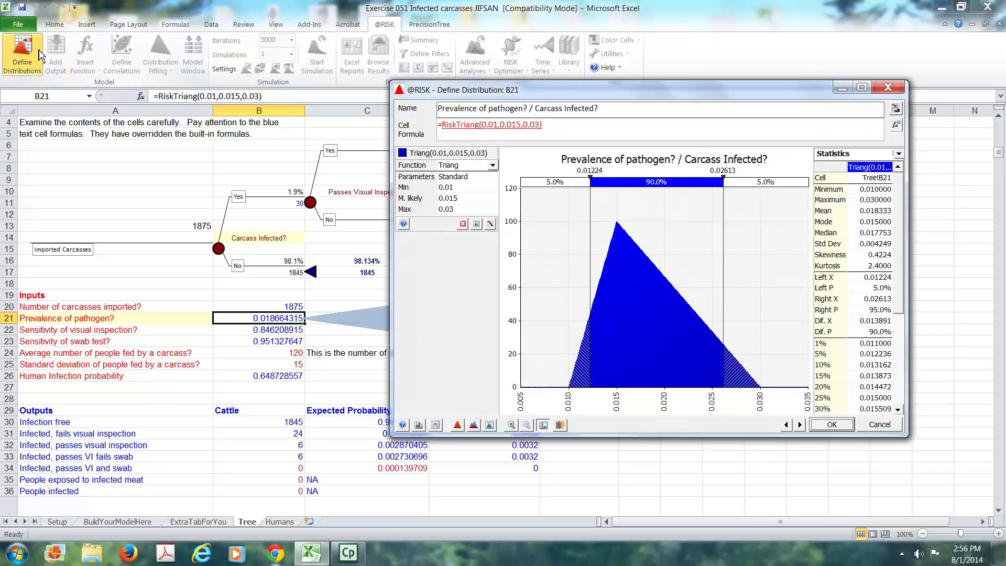
{"action": "left_click", "coordinate": [880, 425]}
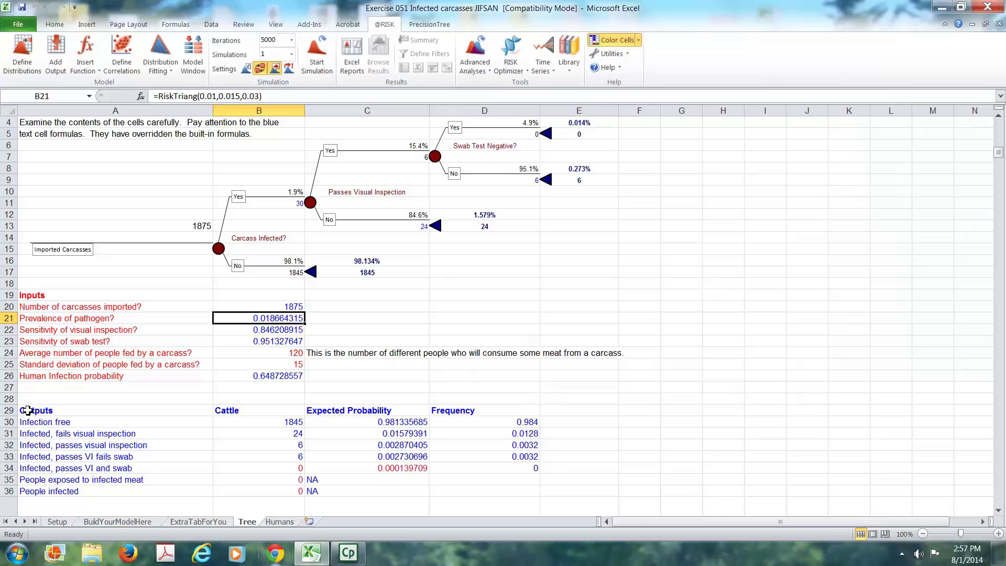
{"action": "left_click_drag", "start_coordinate": [41, 412], "coordinate": [51, 490]}
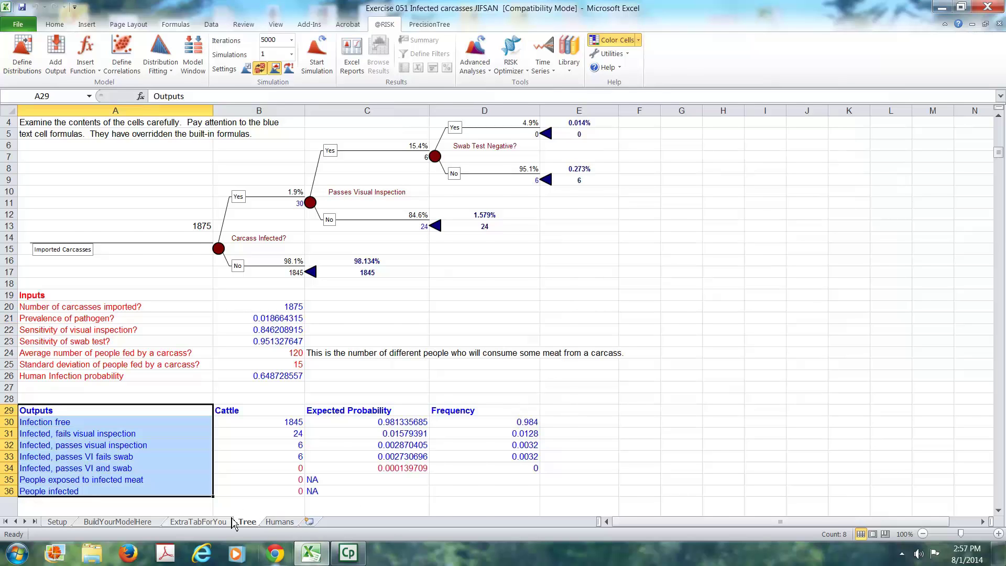
{"action": "left_click", "coordinate": [281, 522]}
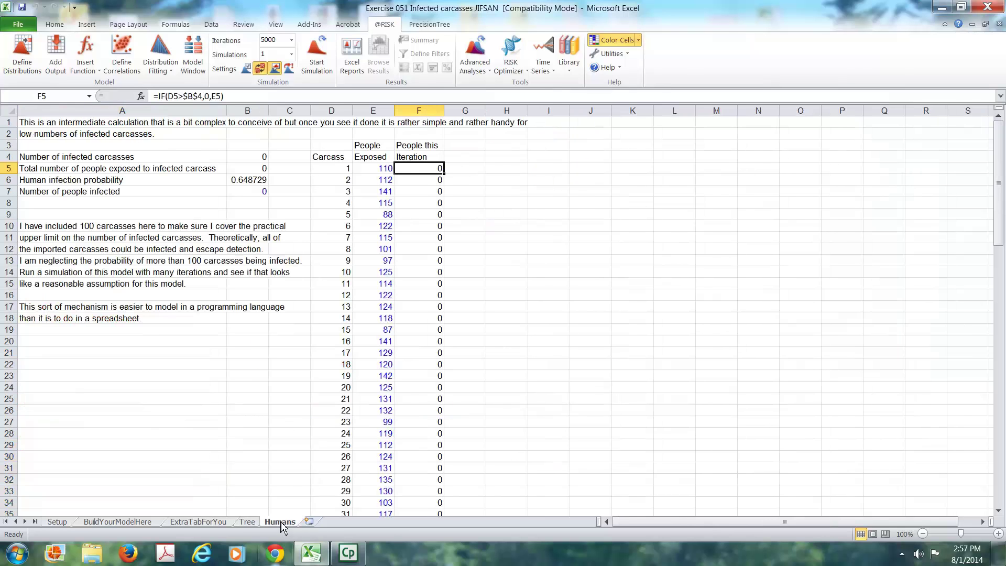
{"action": "left_click", "coordinate": [255, 524]}
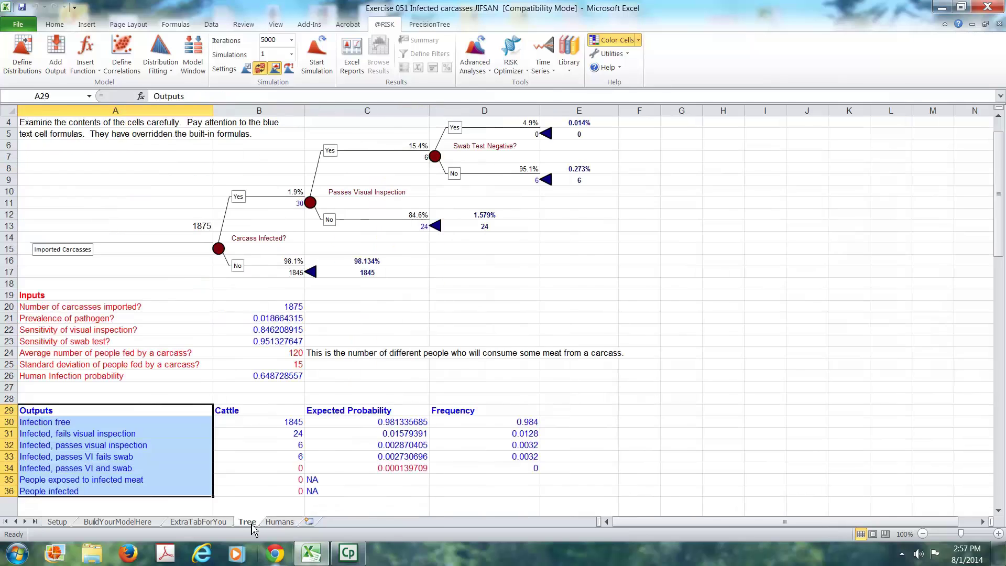
{"action": "left_click", "coordinate": [386, 493]}
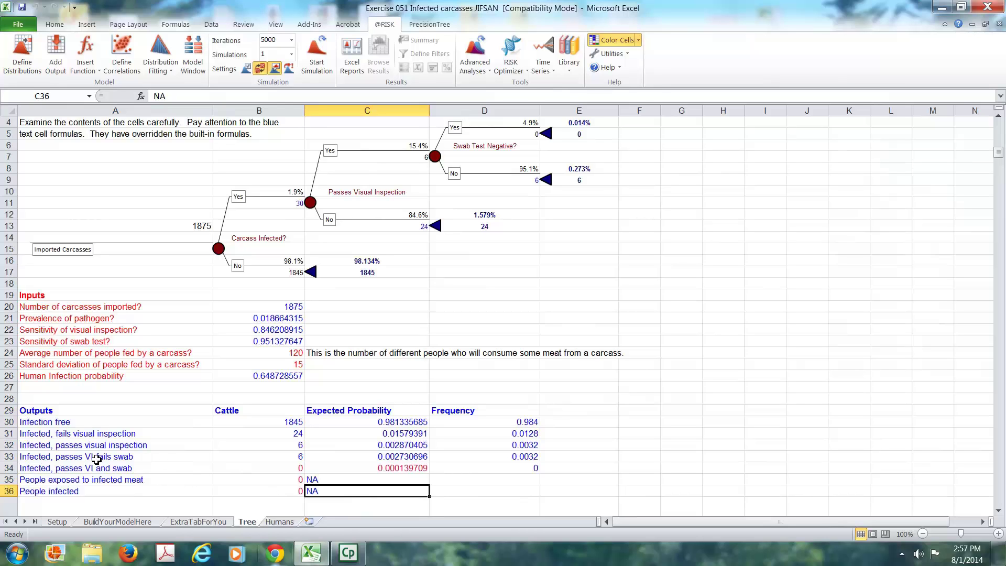
{"action": "key", "text": "Up"}
{"action": "key", "text": "Up"}
{"action": "key", "text": "Left"}
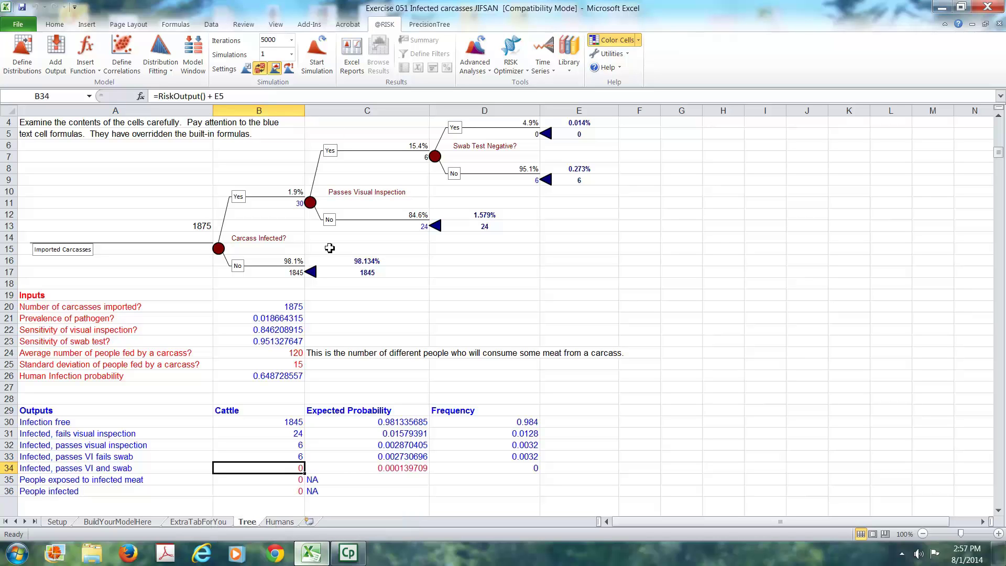
- Run the 5000-iteration simulation and show the B35 people exposed histogram (mean 32.34, maximum 498)
{"action": "left_click", "coordinate": [318, 58]}
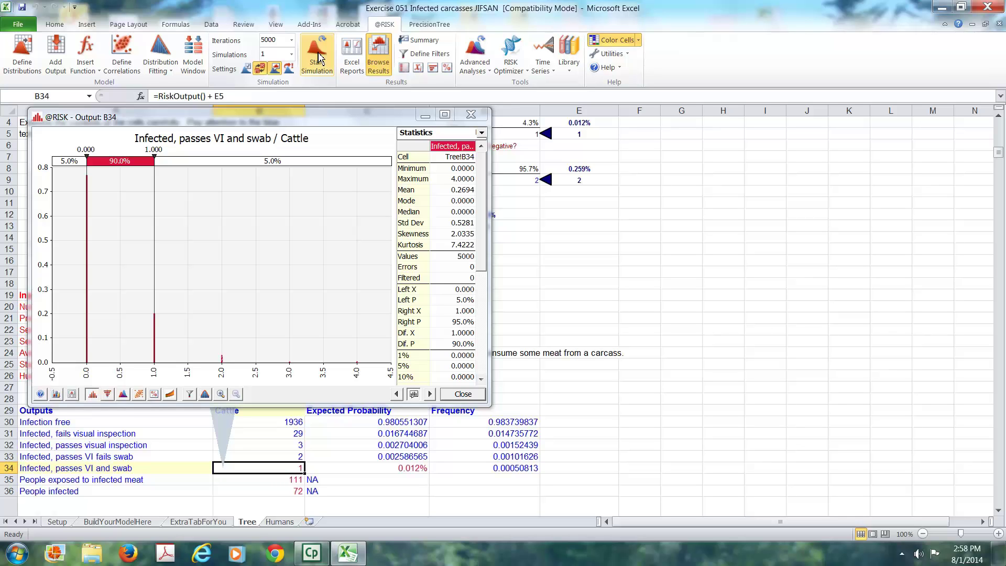
{"action": "left_click", "coordinate": [452, 180]}
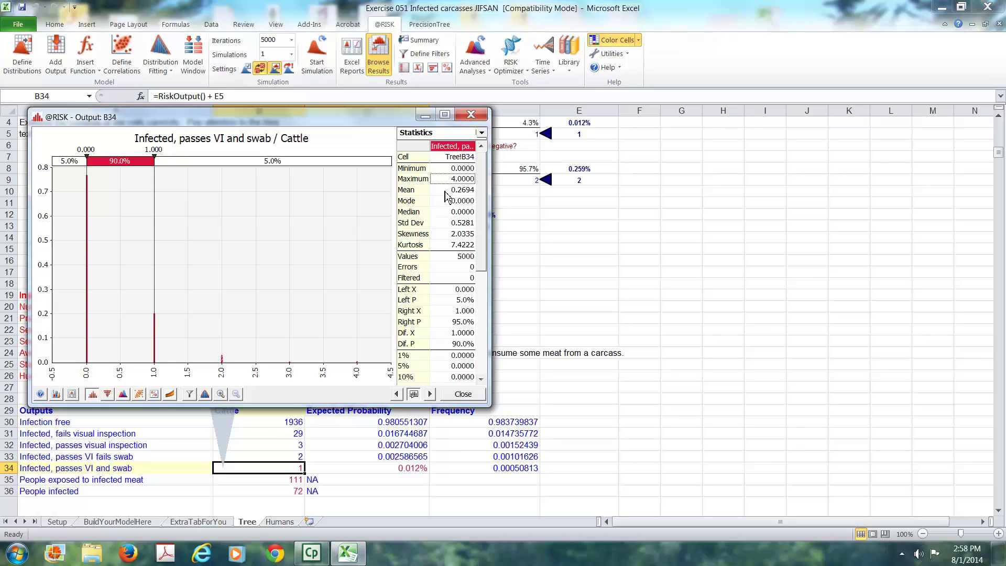
{"action": "left_click", "coordinate": [445, 191]}
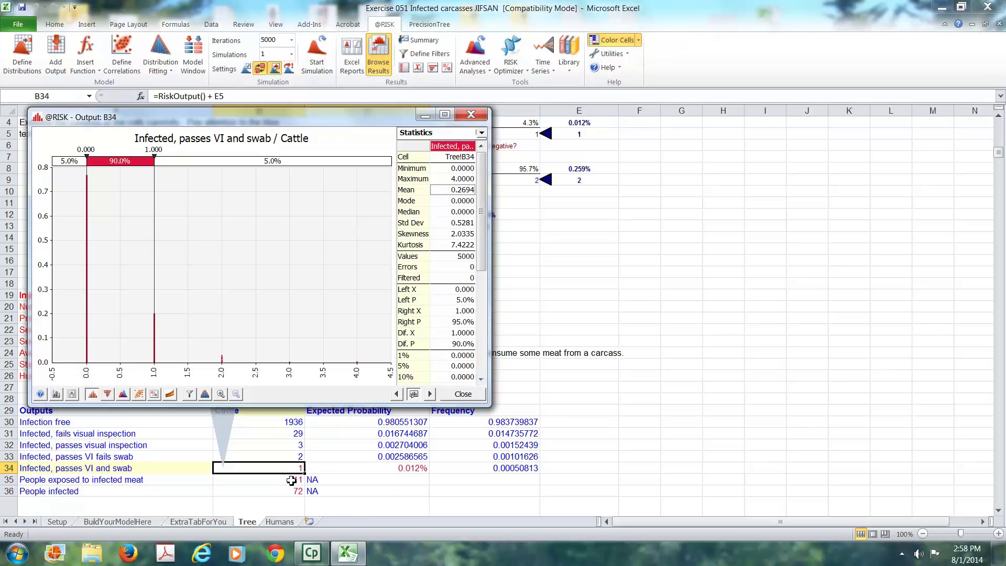
{"action": "left_click", "coordinate": [291, 480]}
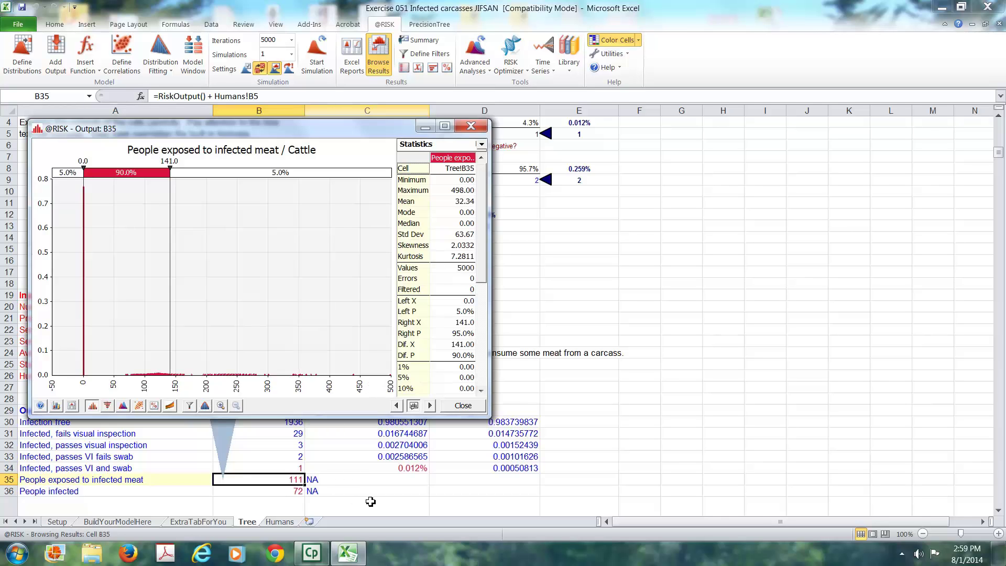
- Show the B36 people infected histogram, with mean 19.99 and maximum 301
{"action": "left_click", "coordinate": [284, 491]}
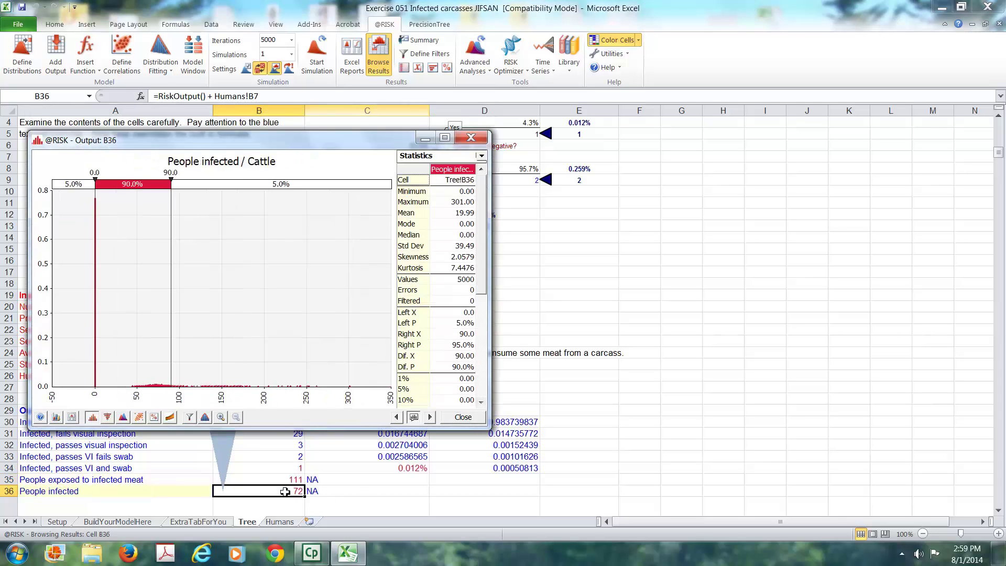
{"action": "left_click", "coordinate": [462, 206]}
{"action": "left_click", "coordinate": [463, 217]}
{"action": "left_click", "coordinate": [463, 417]}
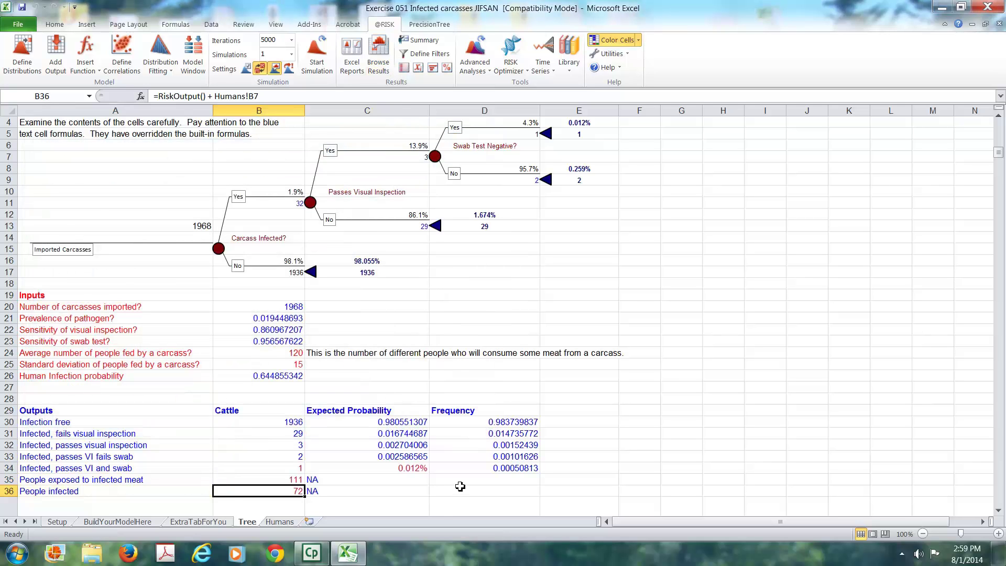